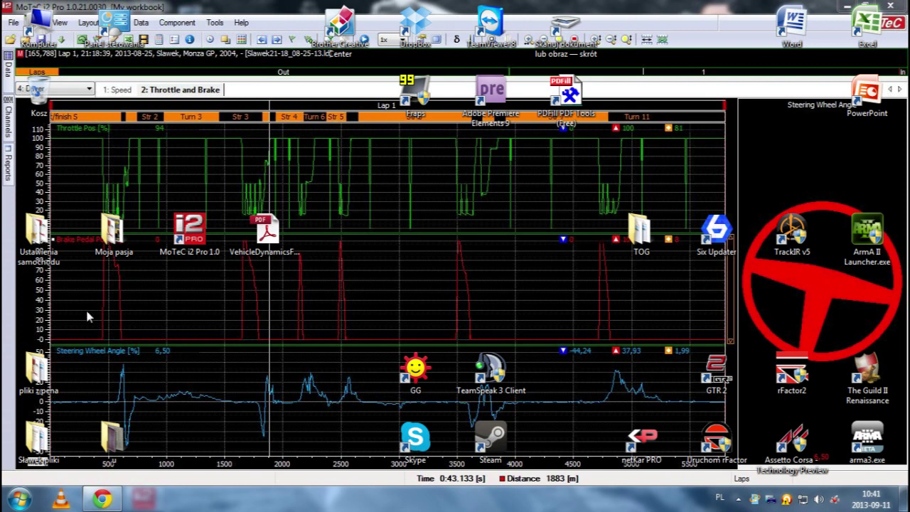
Launch MoTeC i2 and open the recent project 'My first project' from the start page.
{"action": "double_click", "coordinate": [191, 231]}
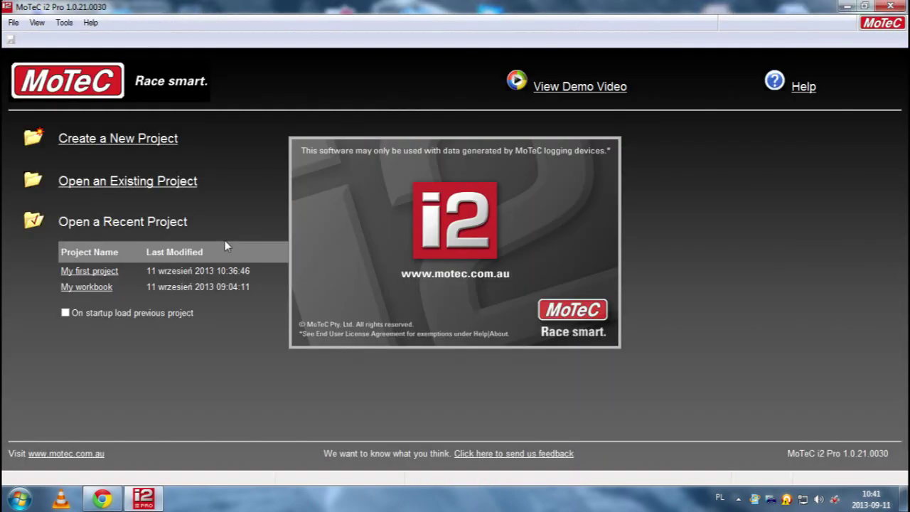
{"action": "left_click", "coordinate": [103, 274]}
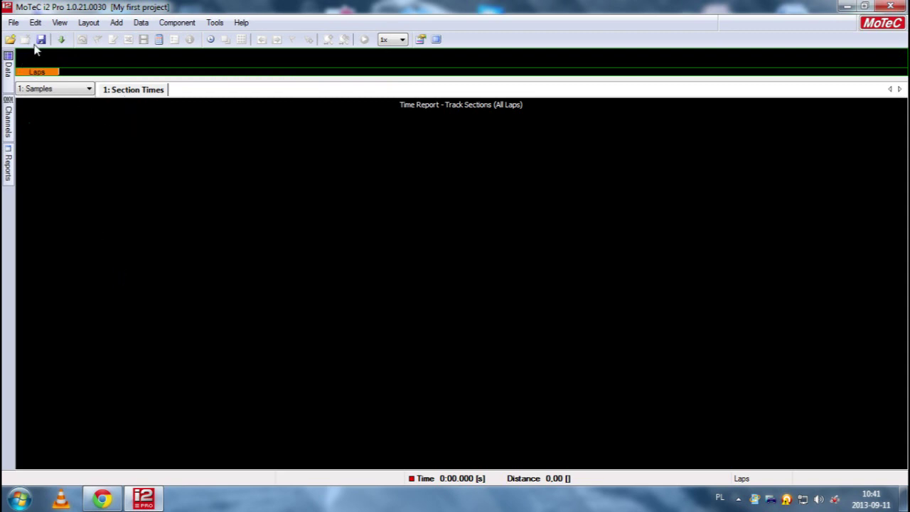
Load the Round 1: MONZA GP log file into the project.
{"action": "left_click", "coordinate": [10, 39]}
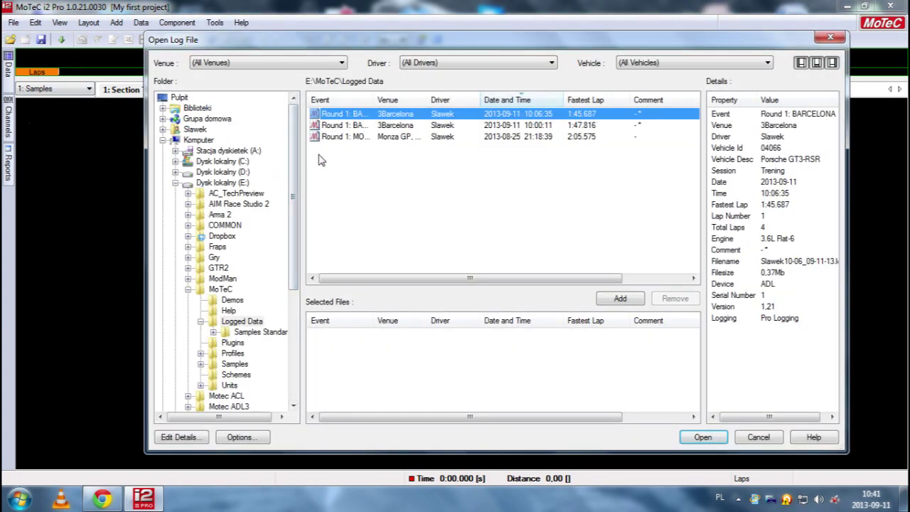
{"action": "left_click", "coordinate": [349, 139]}
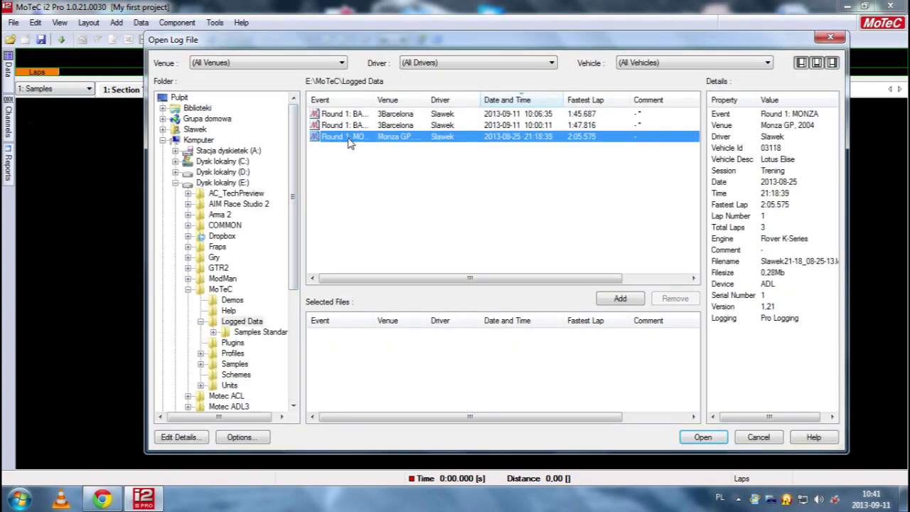
{"action": "left_click", "coordinate": [704, 435]}
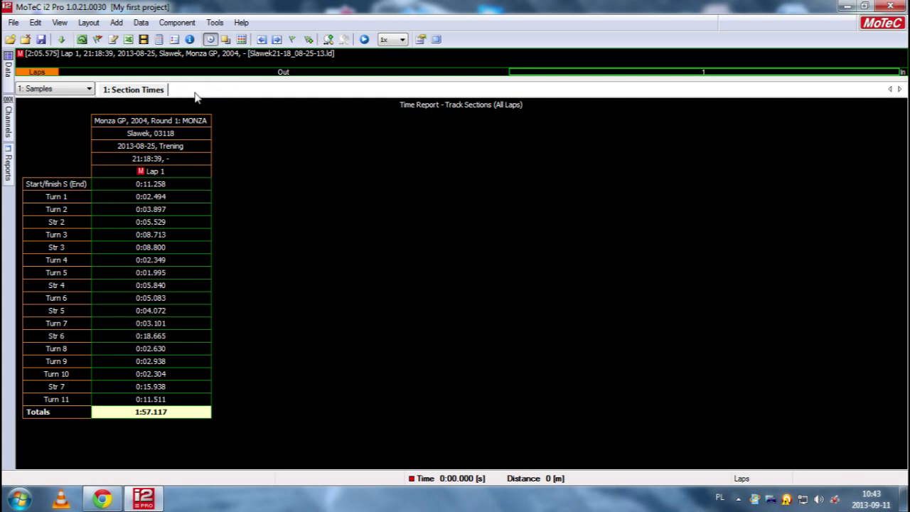
{"action": "right_click", "coordinate": [224, 95]}
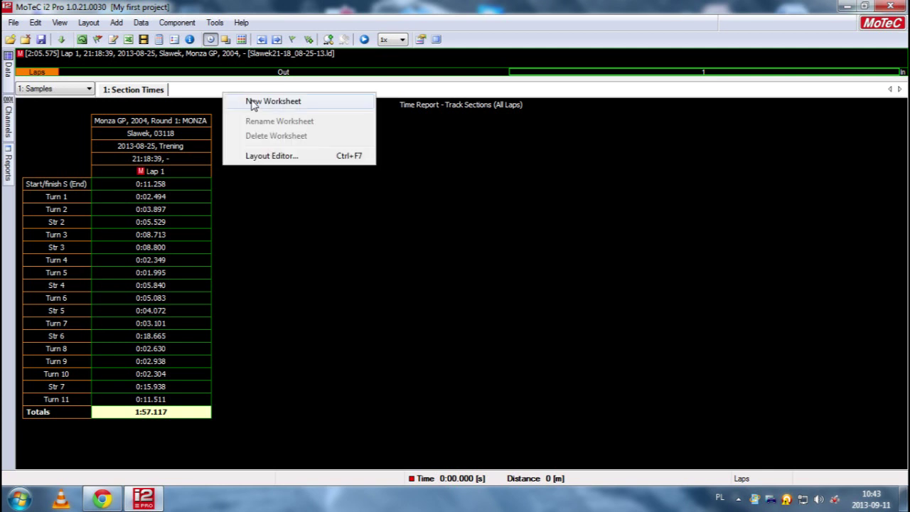
Add a new worksheet named 'Vital Functions'.
{"action": "left_click", "coordinate": [273, 102]}
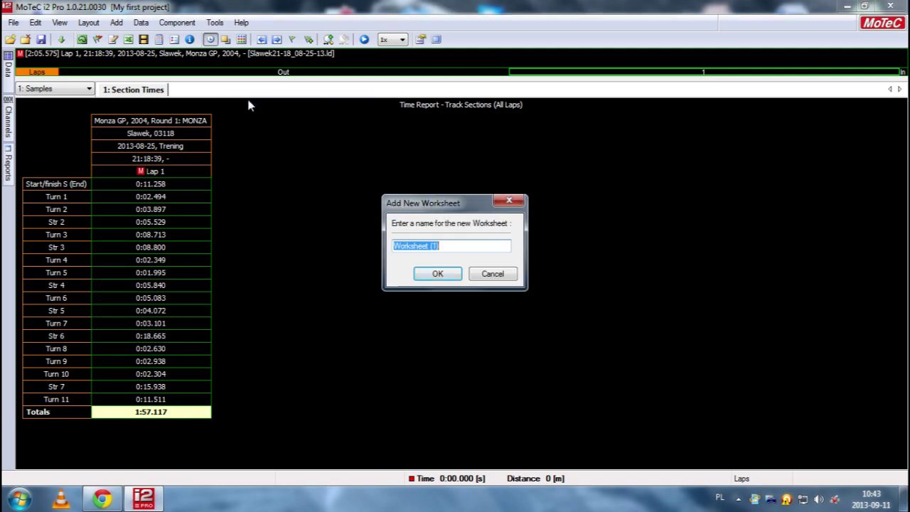
{"action": "type", "text": "Vital F"}
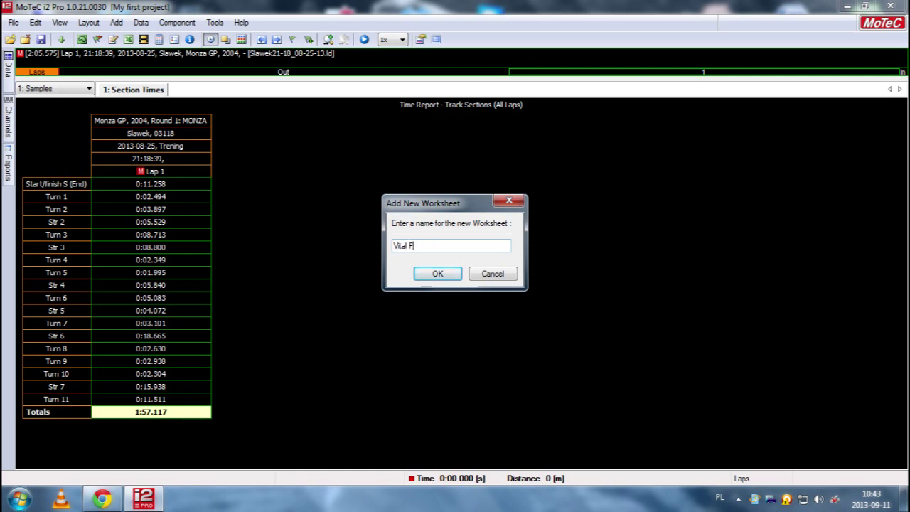
{"action": "type", "text": "unctions"}
{"action": "key", "text": "Return"}
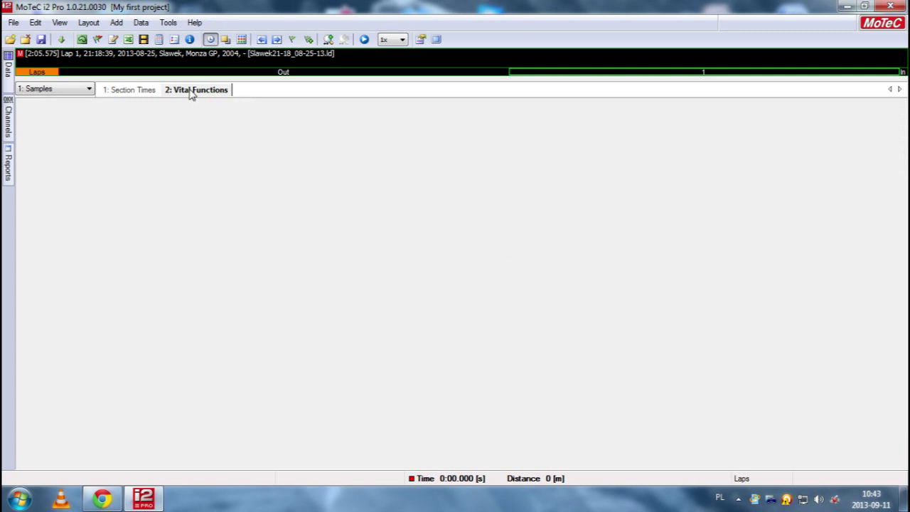
Delete the Section Times worksheet and confirm its removal.
{"action": "left_click", "coordinate": [130, 92]}
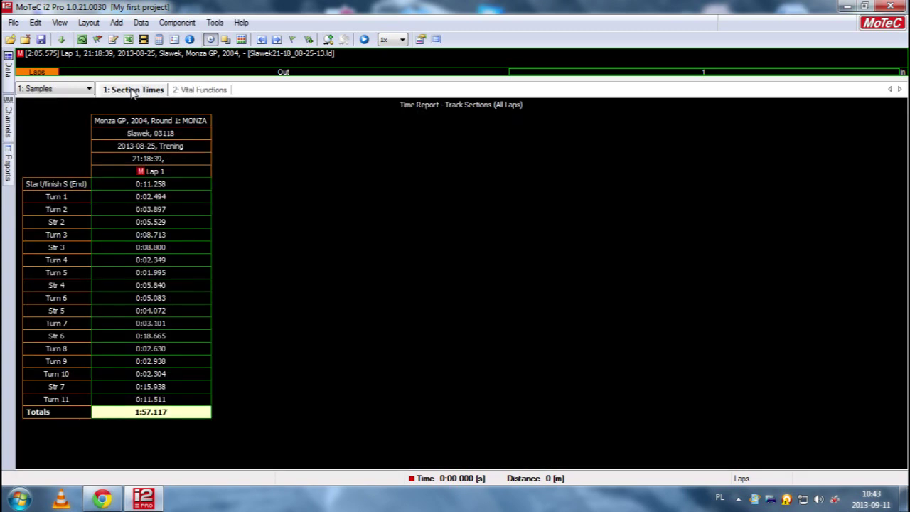
{"action": "right_click", "coordinate": [130, 91]}
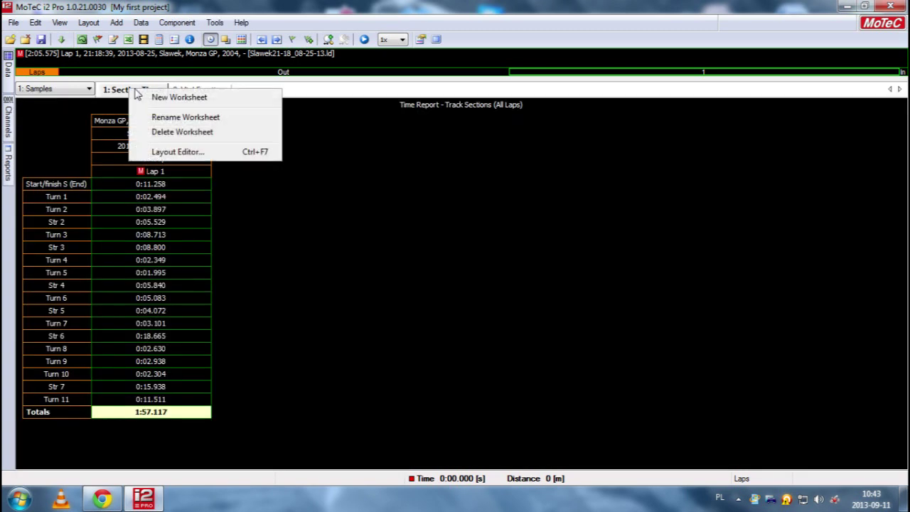
{"action": "left_click", "coordinate": [162, 133]}
{"action": "key", "text": "Return"}
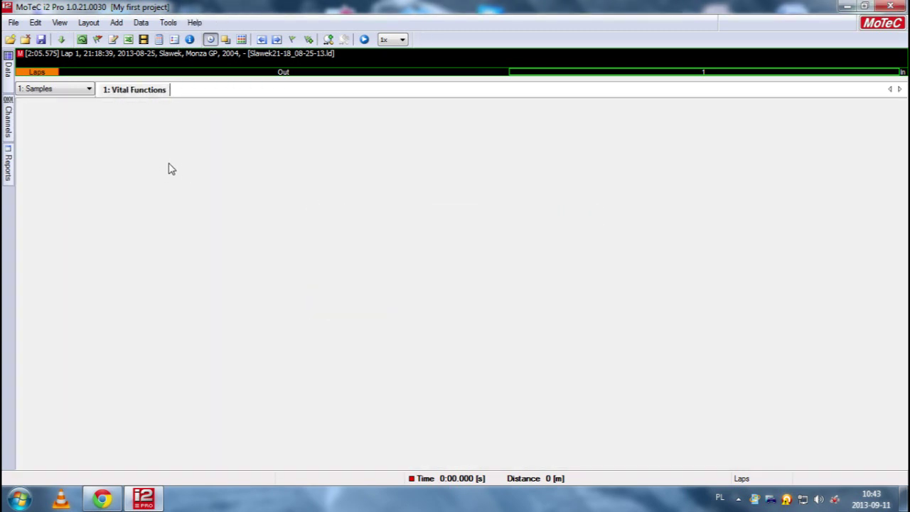
{"action": "right_click", "coordinate": [53, 89]}
Give the Samples workbook the new name 'Vital Functions'.
{"action": "left_click", "coordinate": [88, 118]}
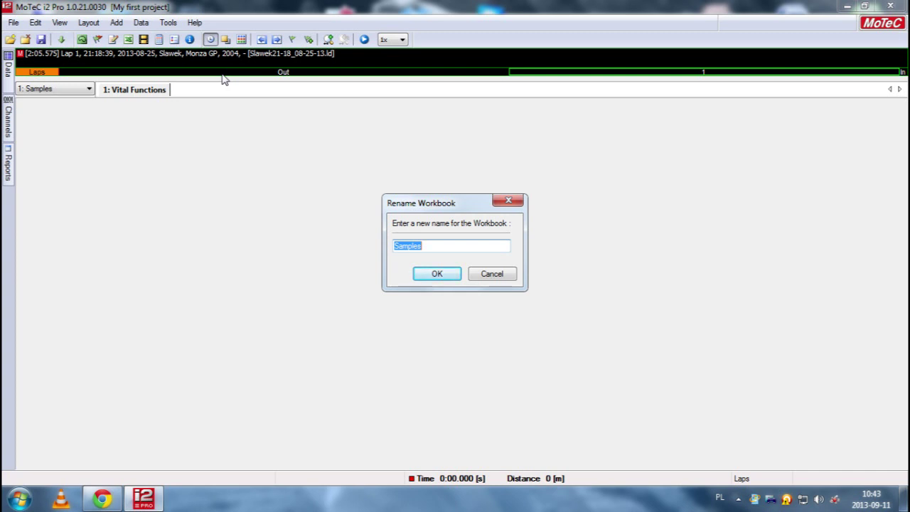
{"action": "type", "text": "Vital Functions"}
{"action": "key", "text": "Return"}
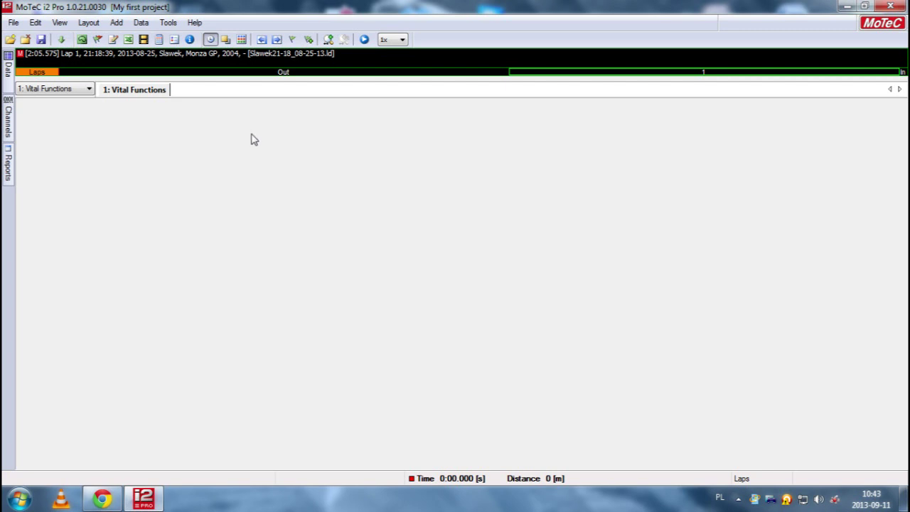
Add a Time/Distance Graph component to the empty Vital Functions worksheet.
{"action": "right_click", "coordinate": [130, 149]}
{"action": "mouse_move", "coordinate": [177, 158]}
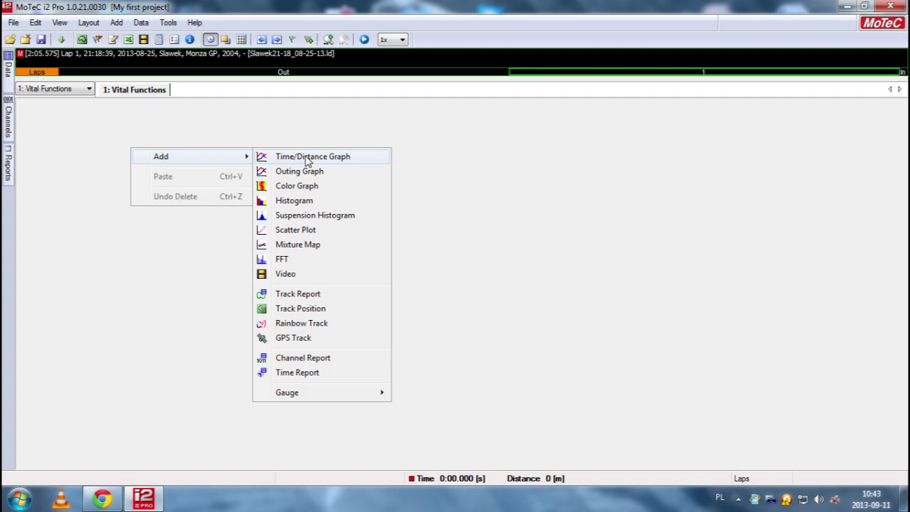
{"action": "left_click", "coordinate": [307, 162]}
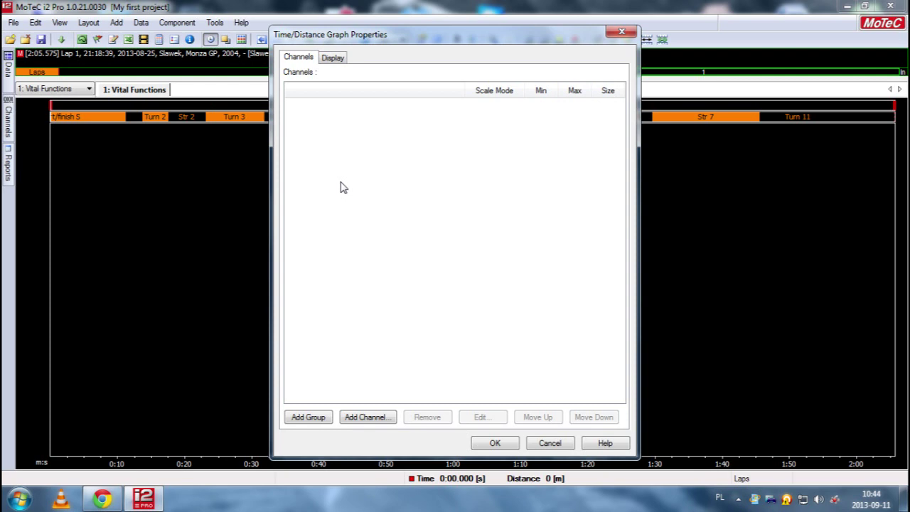
Search the channel list for 'Rp' and add Engine RPM to the graph's Group 1.
{"action": "left_click", "coordinate": [383, 417]}
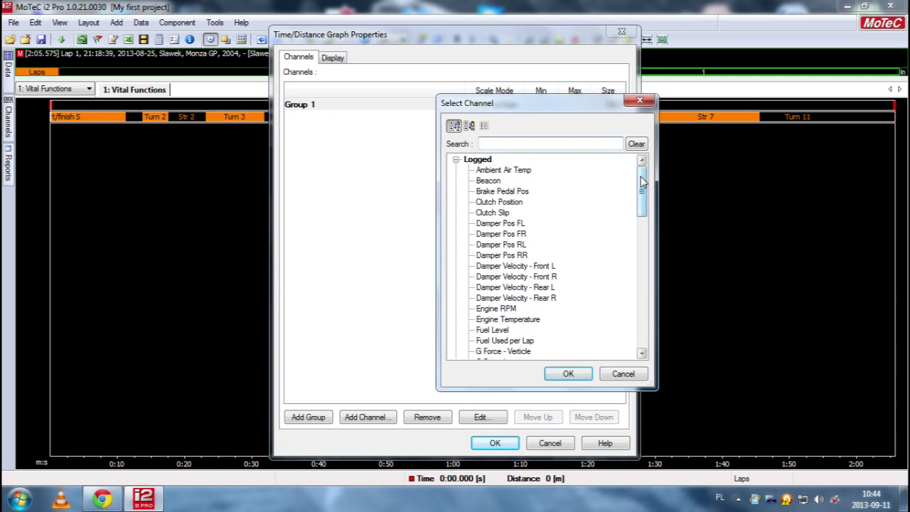
{"action": "left_click_drag", "start_coordinate": [642, 181], "coordinate": [659, 319]}
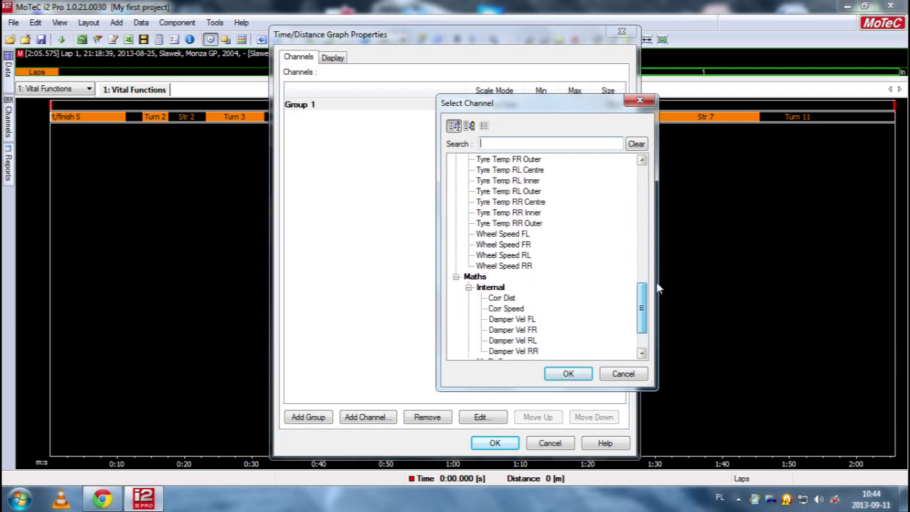
{"action": "left_click_drag", "start_coordinate": [658, 288], "coordinate": [655, 174]}
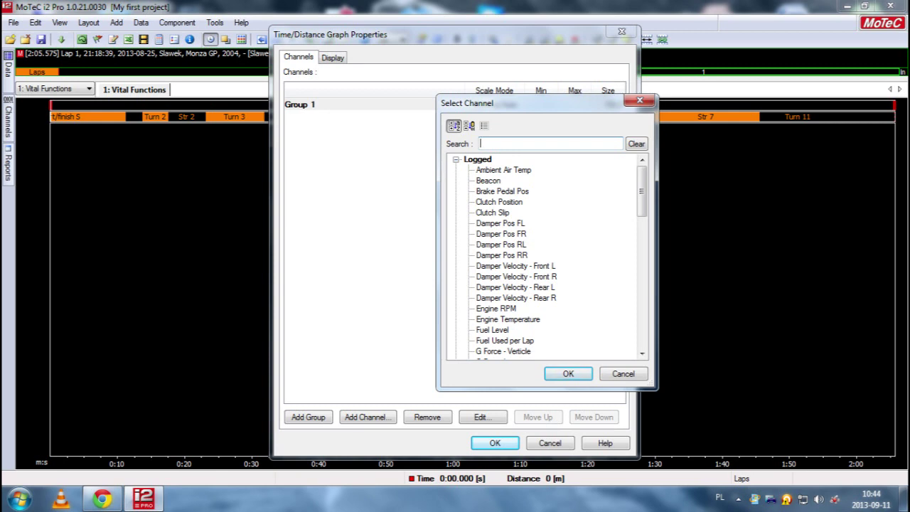
{"action": "type", "text": "R"}
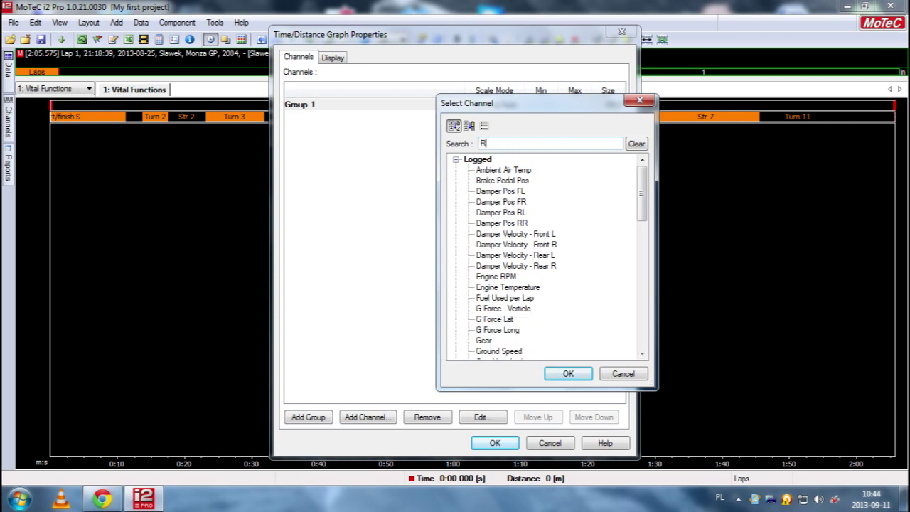
{"action": "type", "text": "p"}
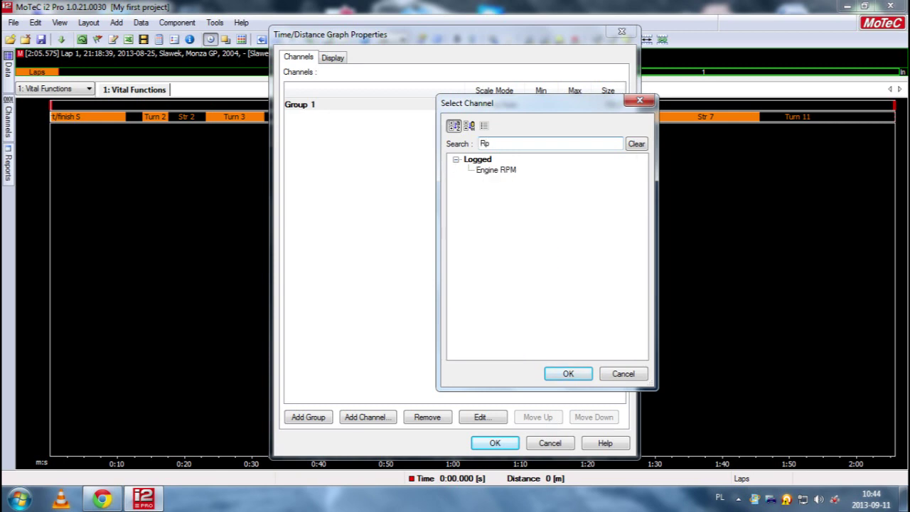
{"action": "left_click", "coordinate": [498, 172]}
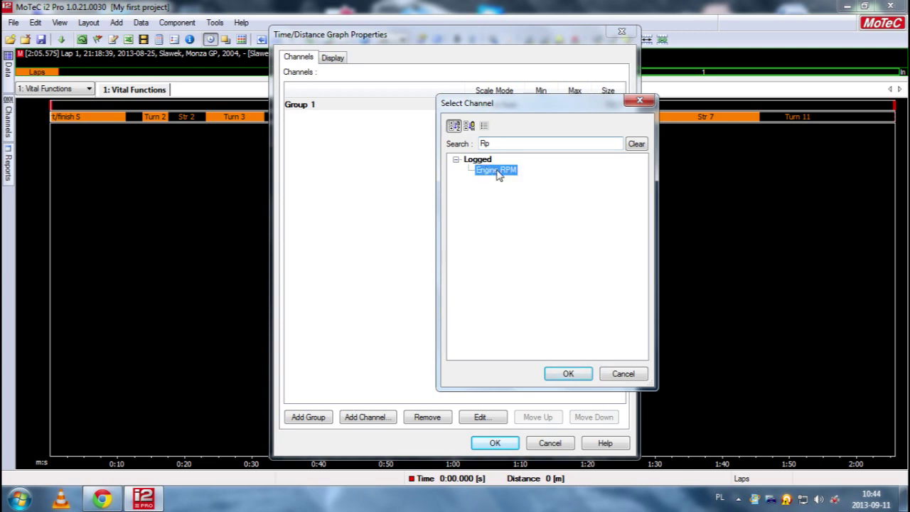
{"action": "left_click", "coordinate": [569, 376]}
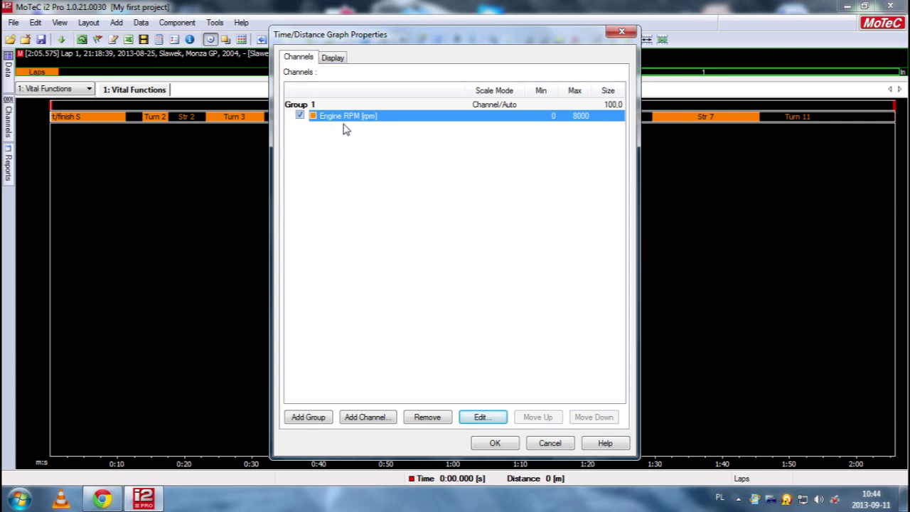
In Engine RPM's channel properties, keep rev/min units and set the scale mode to Manual.
{"action": "double_click", "coordinate": [337, 118]}
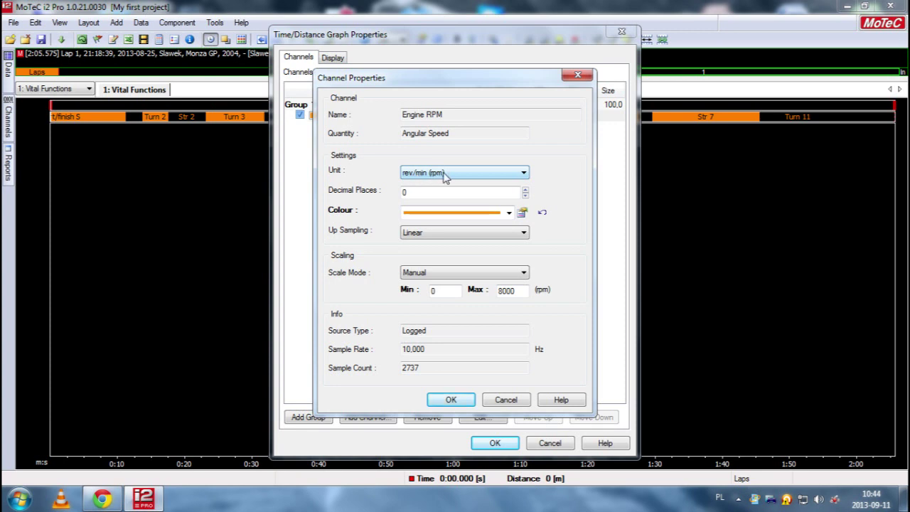
{"action": "left_click", "coordinate": [445, 174]}
{"action": "left_click", "coordinate": [444, 175]}
{"action": "left_click", "coordinate": [429, 273]}
{"action": "left_click", "coordinate": [430, 283]}
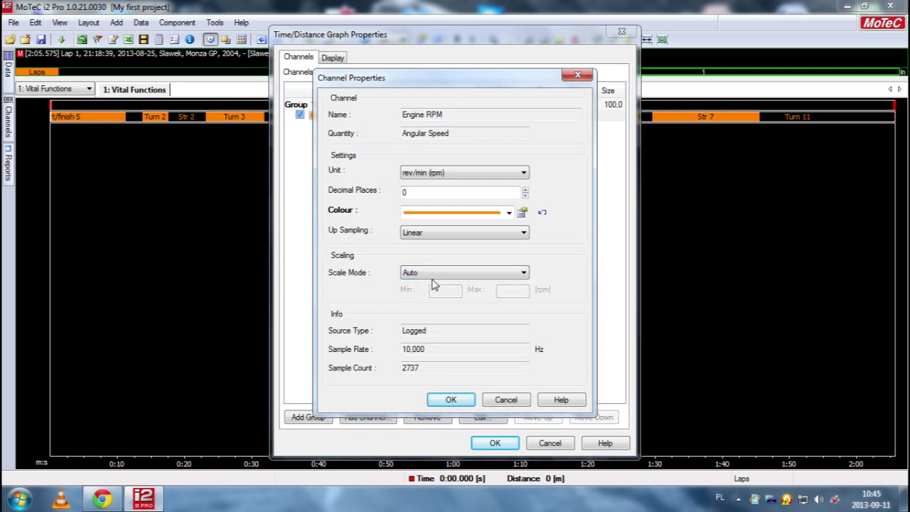
{"action": "left_click", "coordinate": [428, 274]}
{"action": "left_click", "coordinate": [421, 291]}
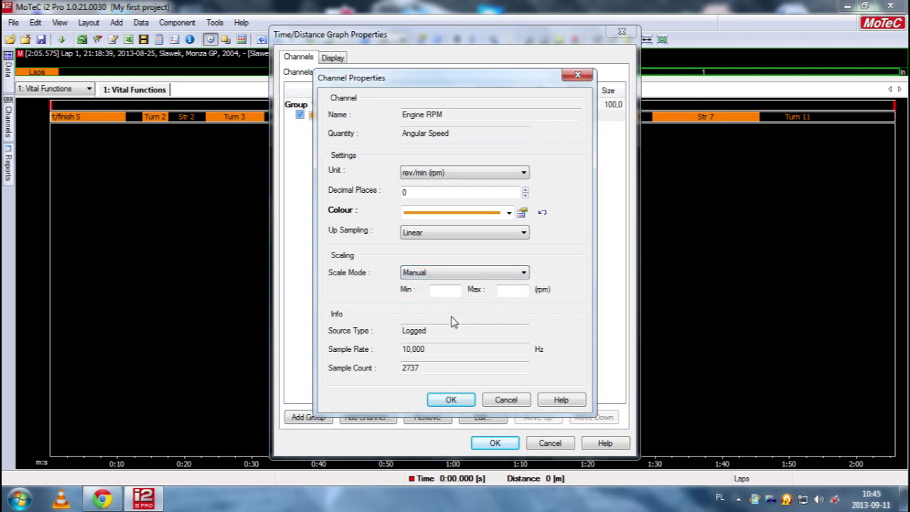
Set the RPM scale to minimum 0 and maximum 8000, and apply it to the graph.
{"action": "left_click", "coordinate": [437, 290]}
{"action": "type", "text": "0"}
{"action": "key", "text": "Tab"}
{"action": "type", "text": "8000"}
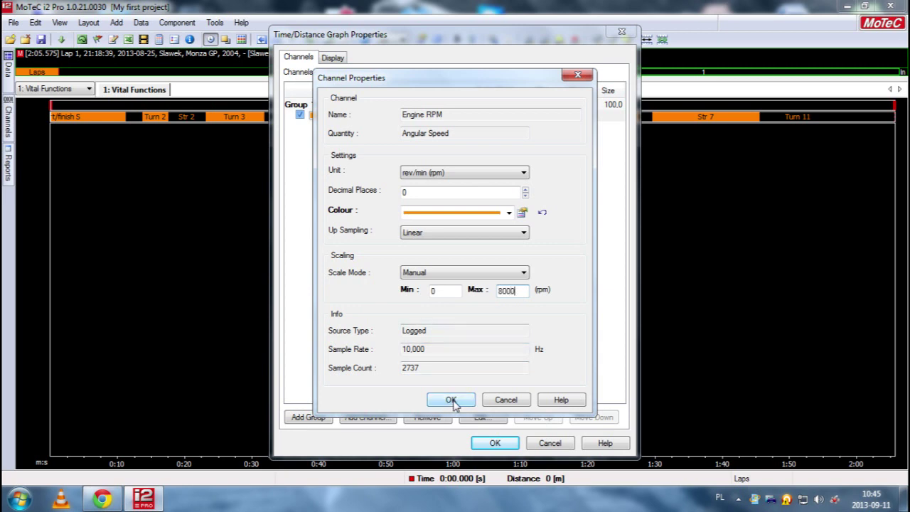
{"action": "left_click", "coordinate": [451, 402]}
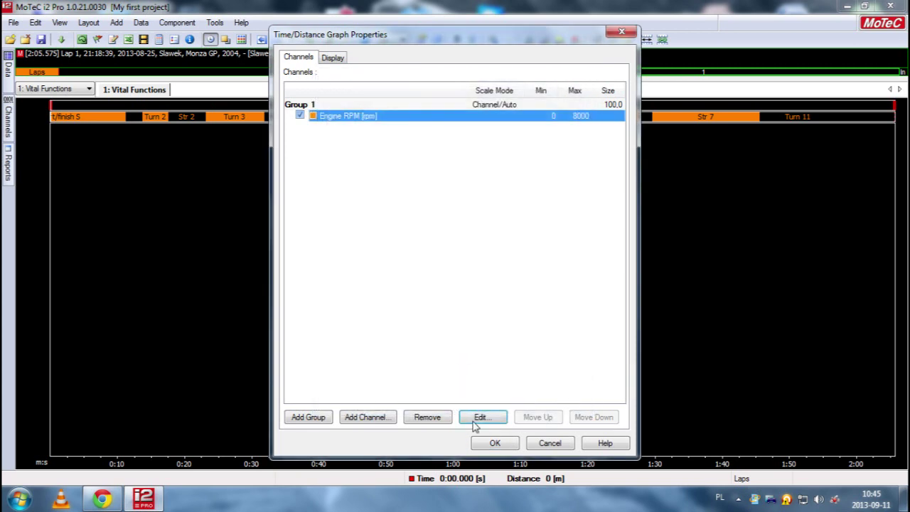
{"action": "left_click", "coordinate": [492, 443]}
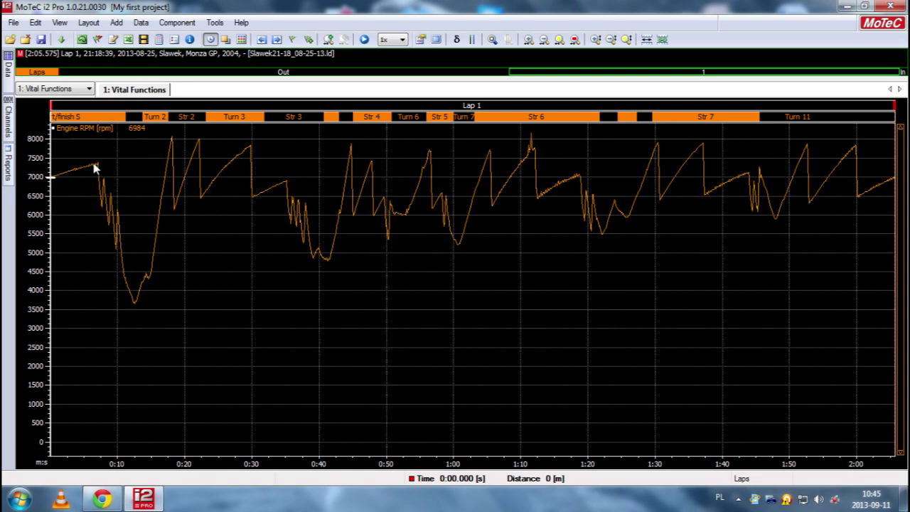
Search for 'engine' and add Engine Temperature to the graph as a new group.
{"action": "right_click", "coordinate": [259, 281]}
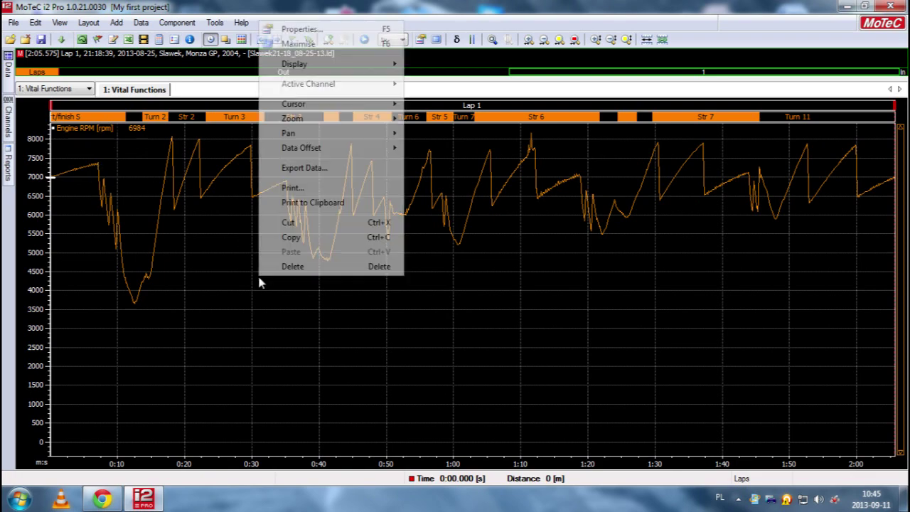
{"action": "left_click", "coordinate": [297, 30]}
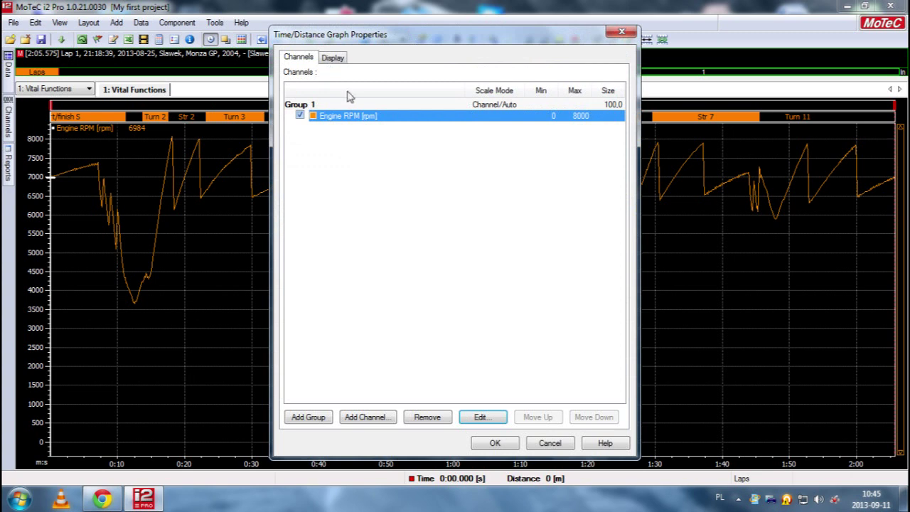
{"action": "left_click", "coordinate": [371, 420]}
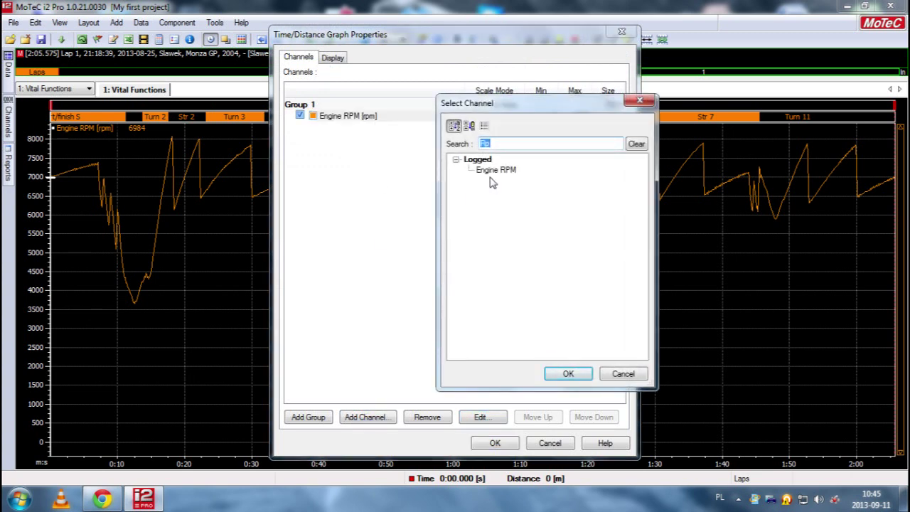
{"action": "type", "text": "wa"}
{"action": "key", "text": "BackSpace"}
{"action": "key", "text": "BackSpace"}
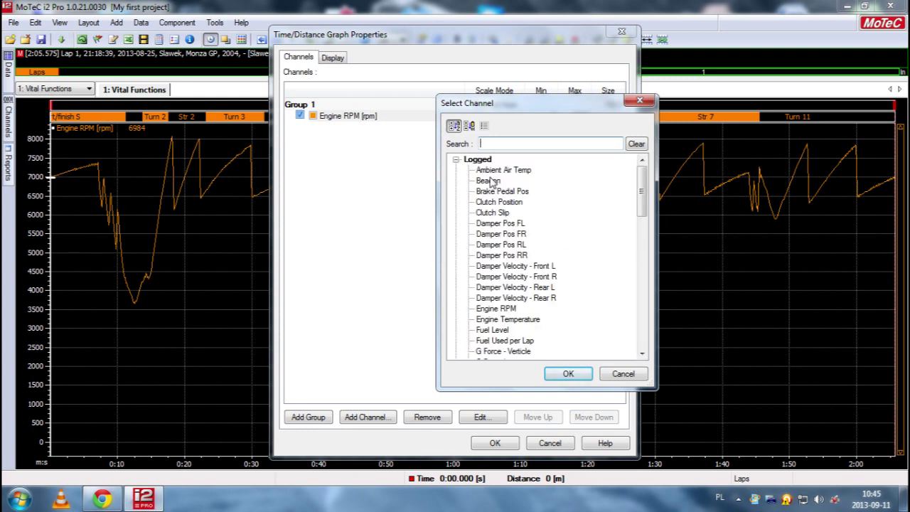
{"action": "type", "text": "engin"}
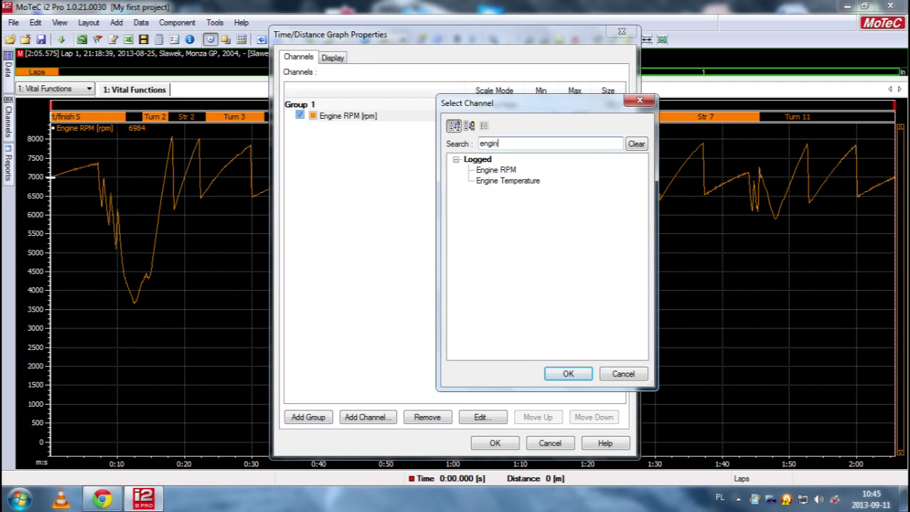
{"action": "type", "text": "e"}
{"action": "left_click", "coordinate": [500, 182]}
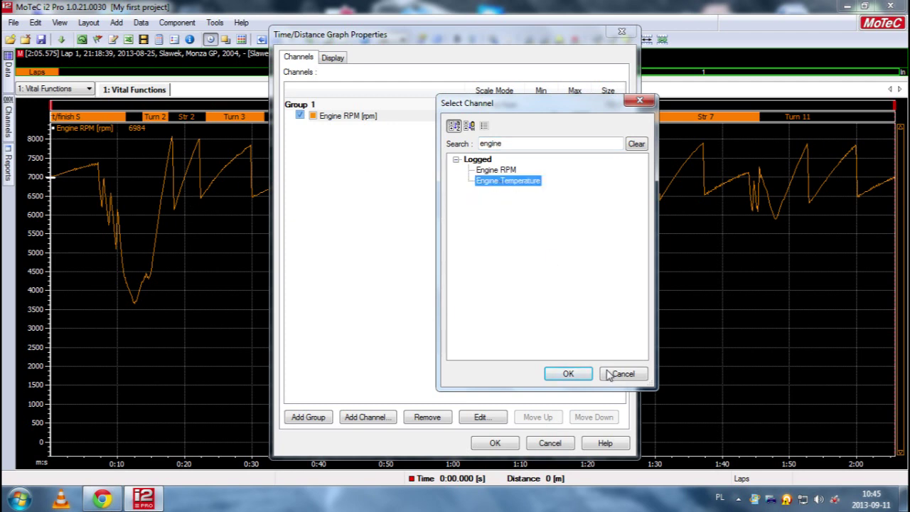
{"action": "left_click", "coordinate": [569, 374]}
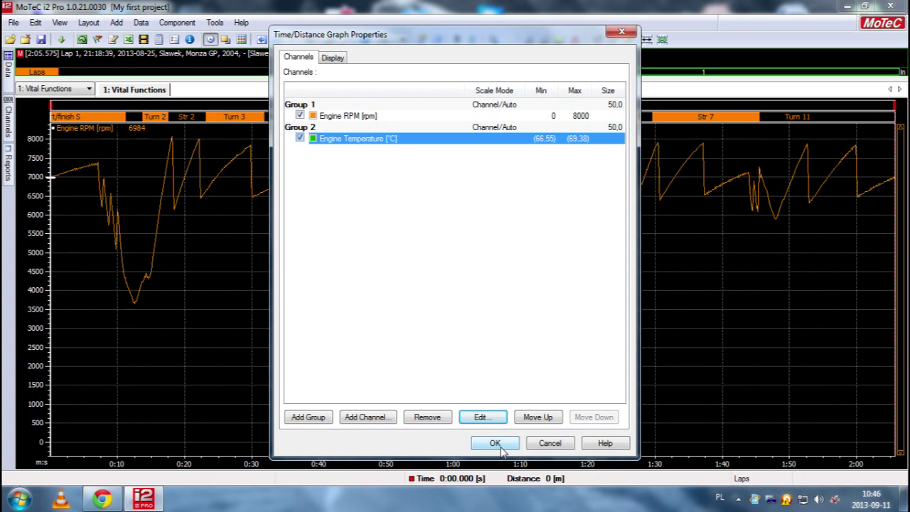
{"action": "left_click", "coordinate": [502, 444]}
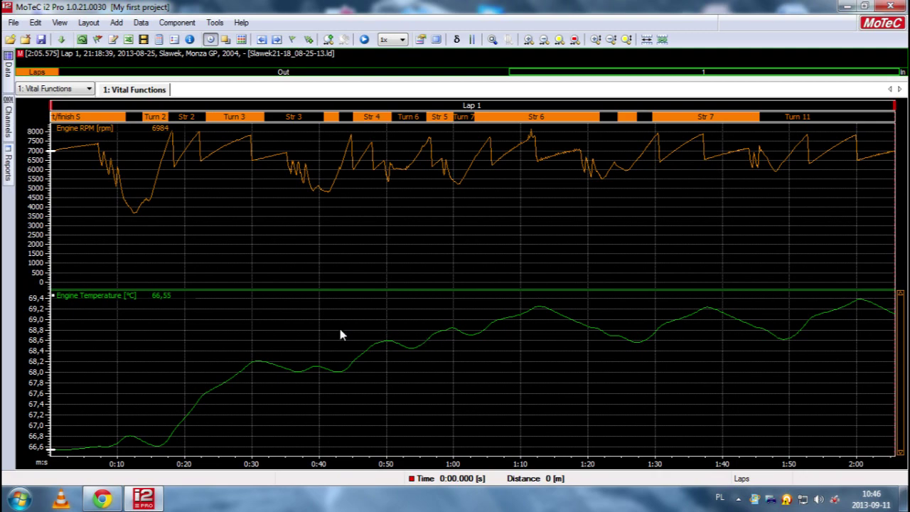
Move Engine Temperature up into Group 1 so it shares the RPM pane.
{"action": "right_click", "coordinate": [348, 230]}
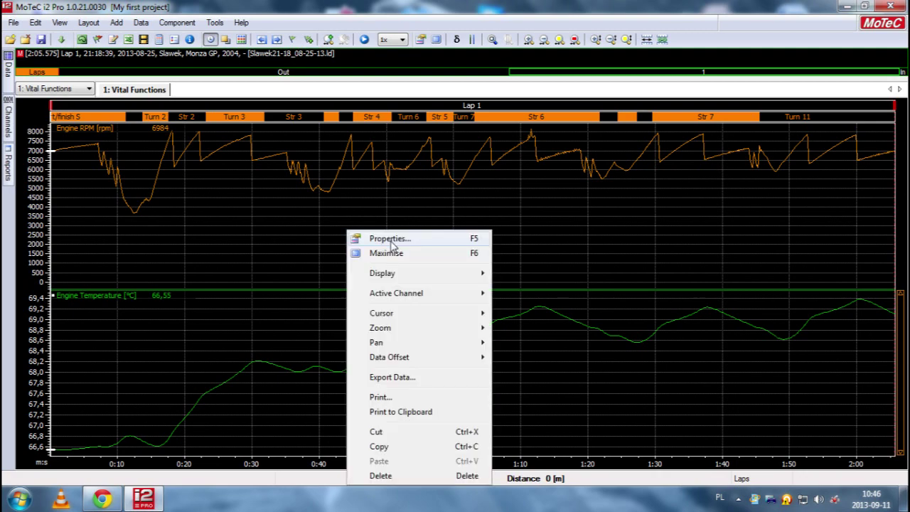
{"action": "left_click", "coordinate": [390, 240]}
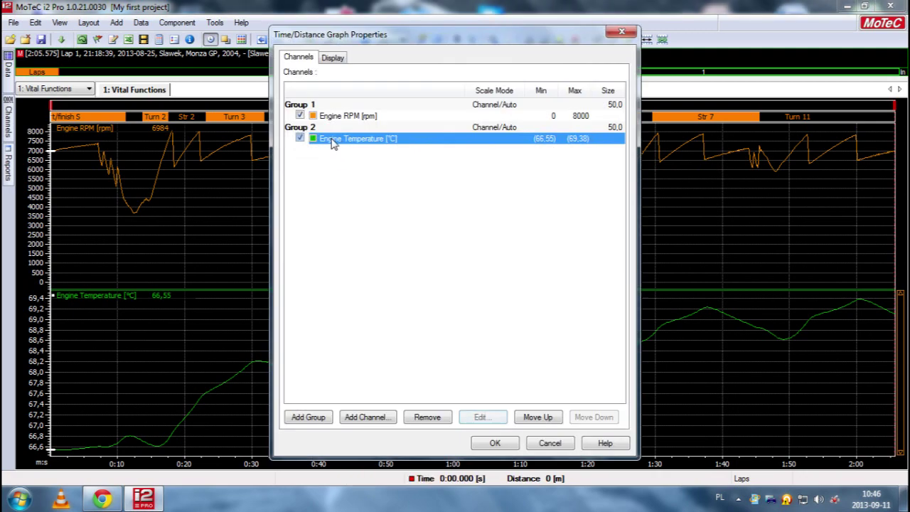
{"action": "left_click", "coordinate": [333, 140]}
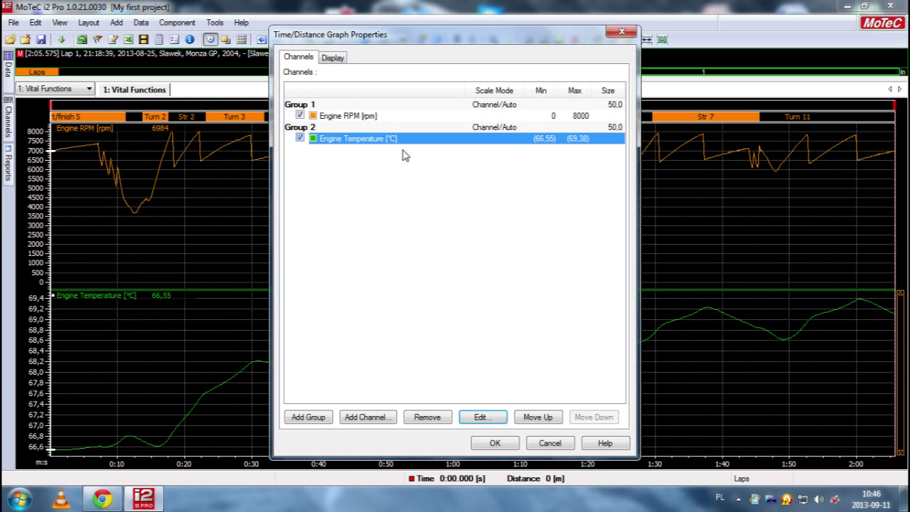
{"action": "left_click", "coordinate": [538, 417]}
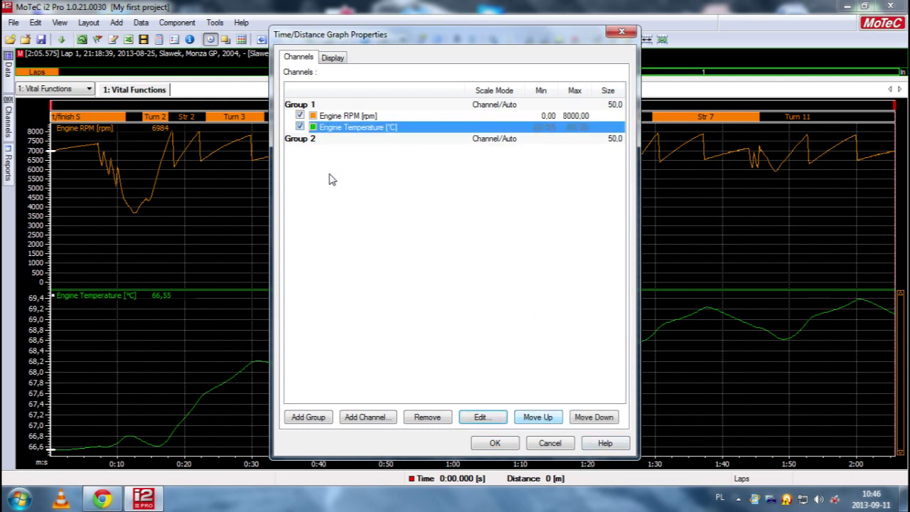
{"action": "left_click", "coordinate": [492, 442]}
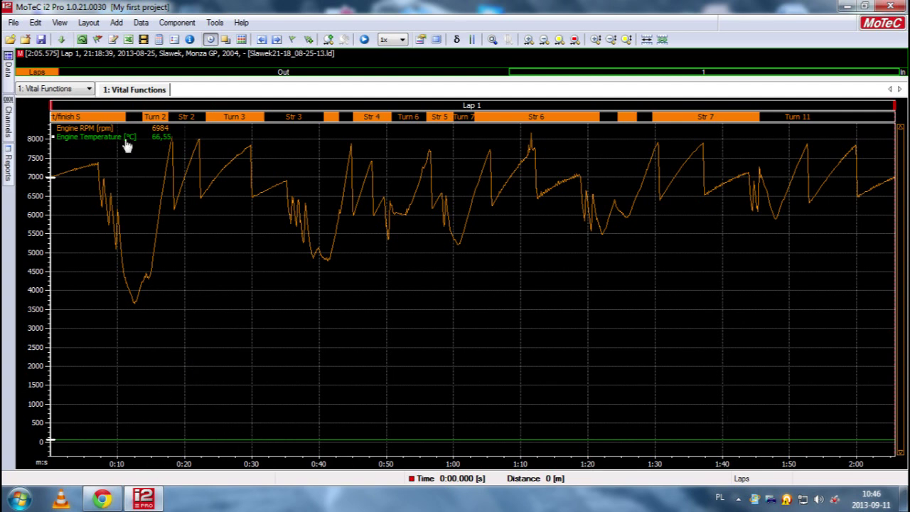
Add a second group and move Engine Temperature down into Group 2.
{"action": "right_click", "coordinate": [386, 305]}
{"action": "left_click", "coordinate": [418, 54]}
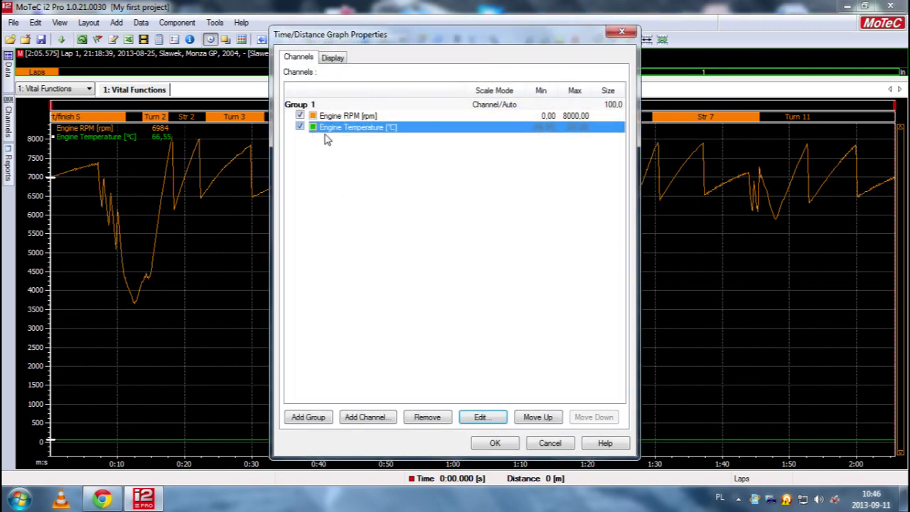
{"action": "left_click", "coordinate": [320, 419]}
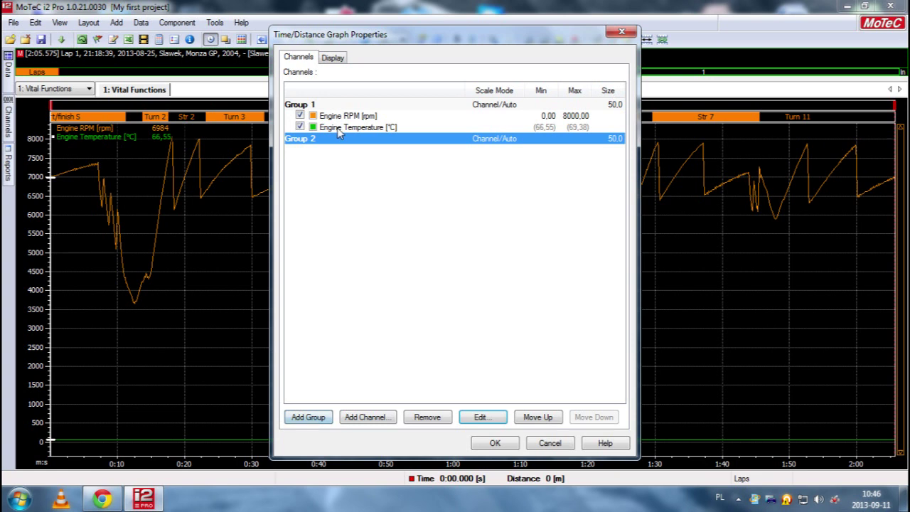
{"action": "left_click", "coordinate": [341, 128]}
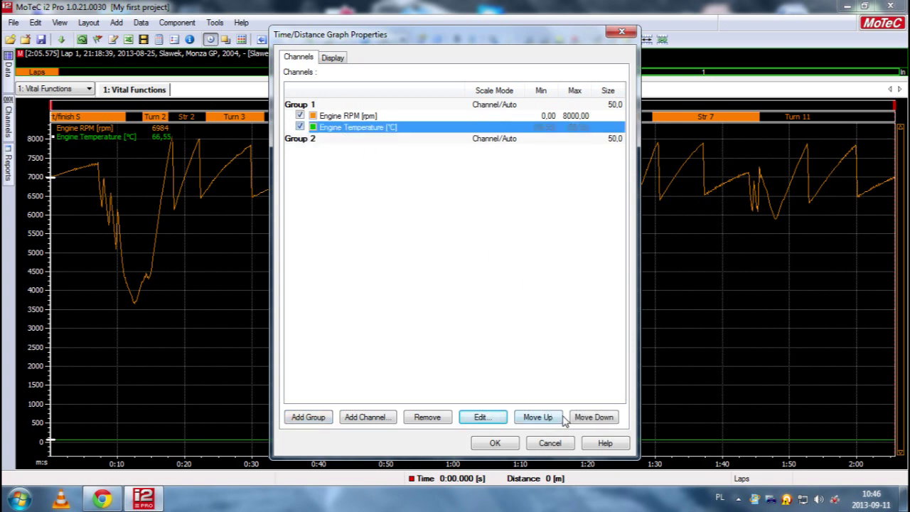
{"action": "left_click", "coordinate": [585, 418]}
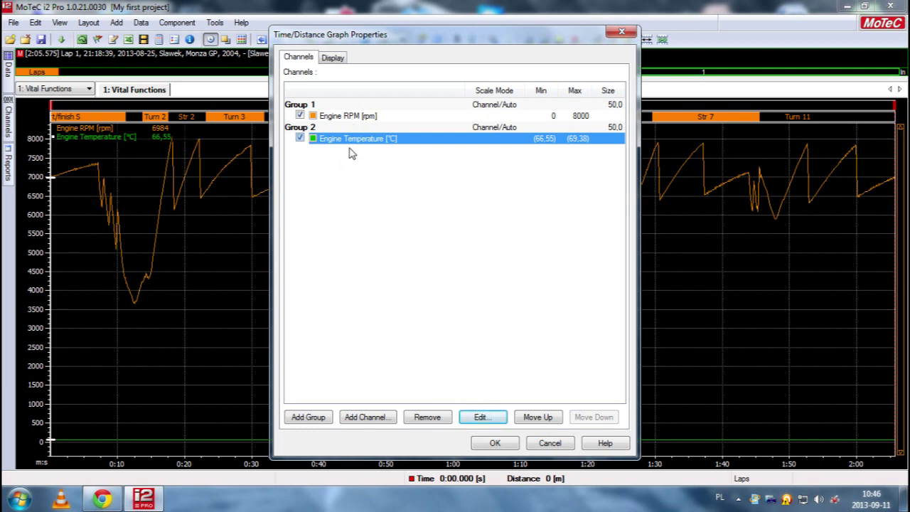
Search for 'oil' and add Oil Temperature to Group 2 beside Engine Temperature.
{"action": "left_click", "coordinate": [359, 419]}
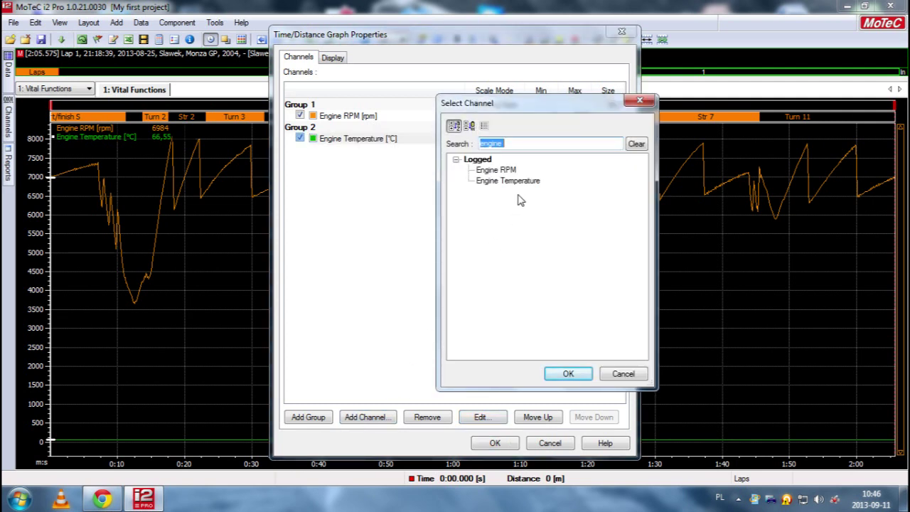
{"action": "type", "text": "oil"}
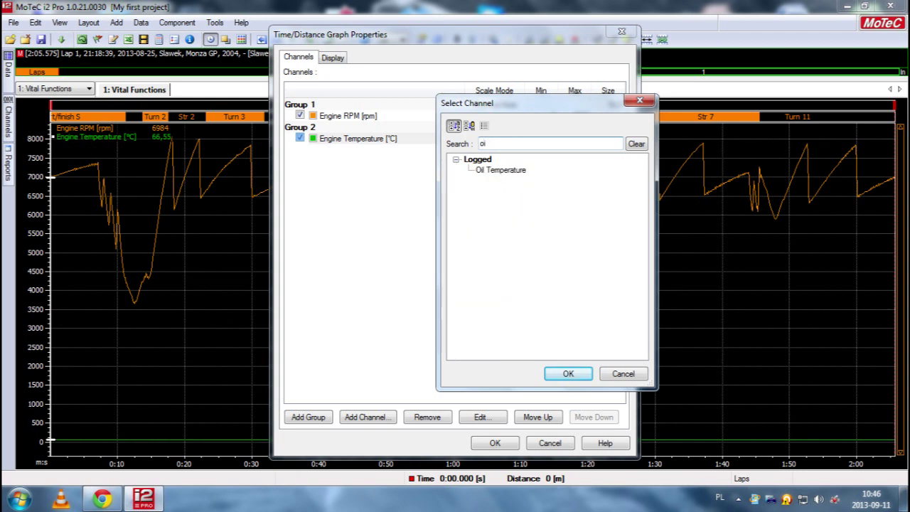
{"action": "left_click", "coordinate": [496, 170]}
{"action": "left_click", "coordinate": [569, 376]}
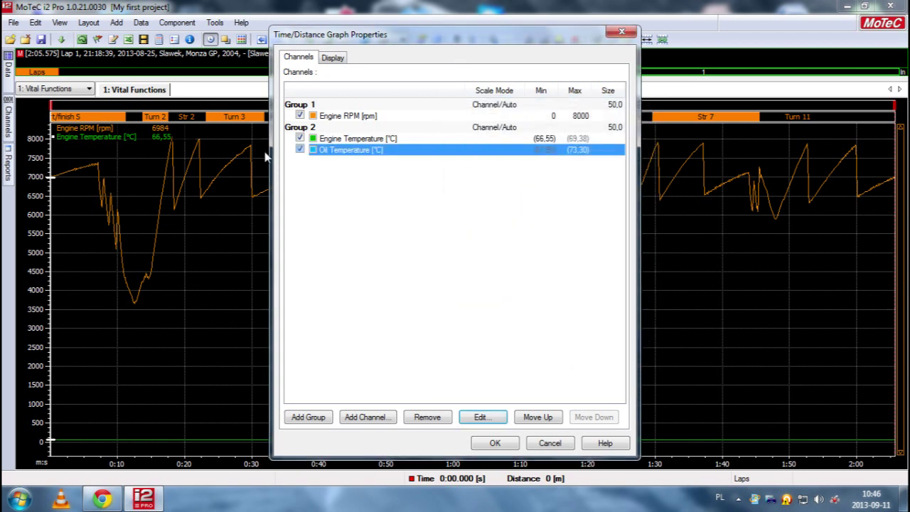
{"action": "double_click", "coordinate": [335, 151]}
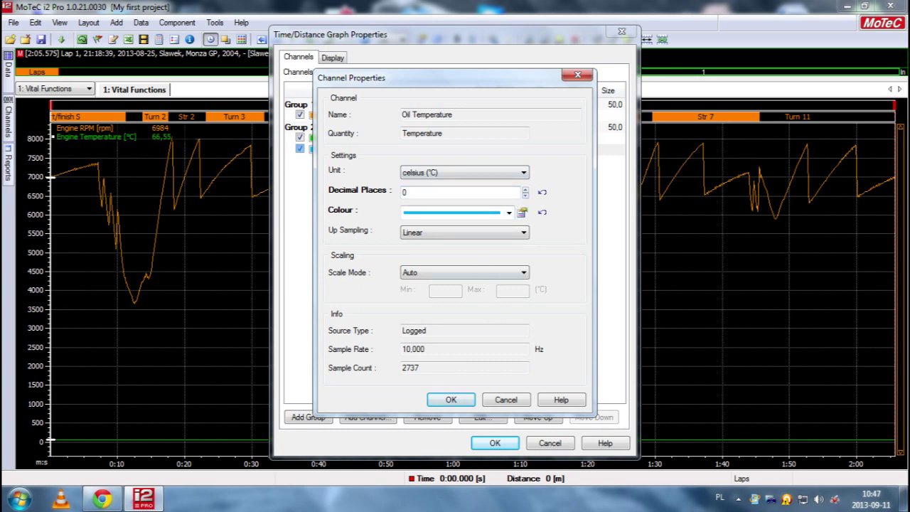
{"action": "left_click", "coordinate": [452, 400]}
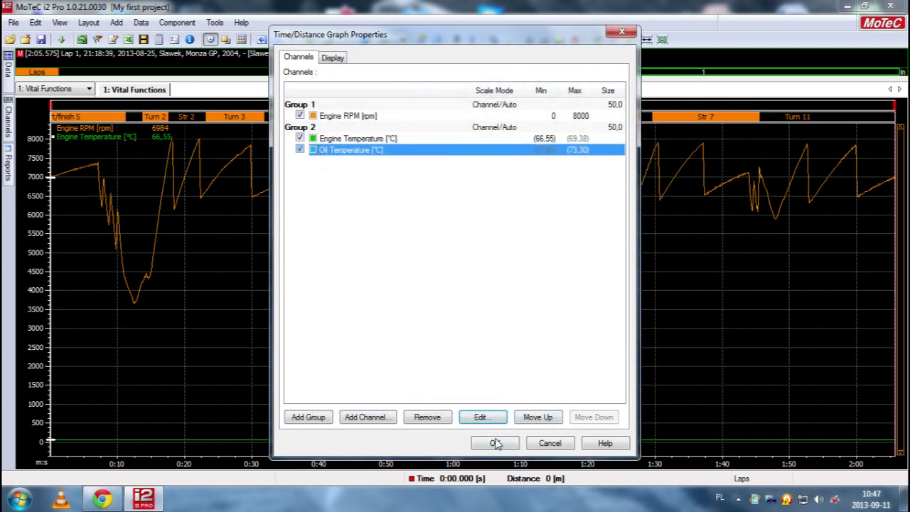
{"action": "left_click", "coordinate": [495, 444]}
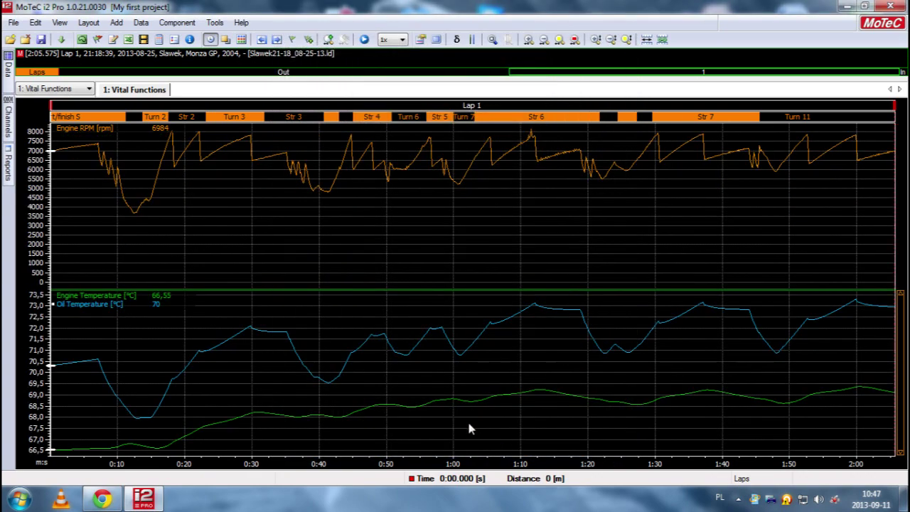